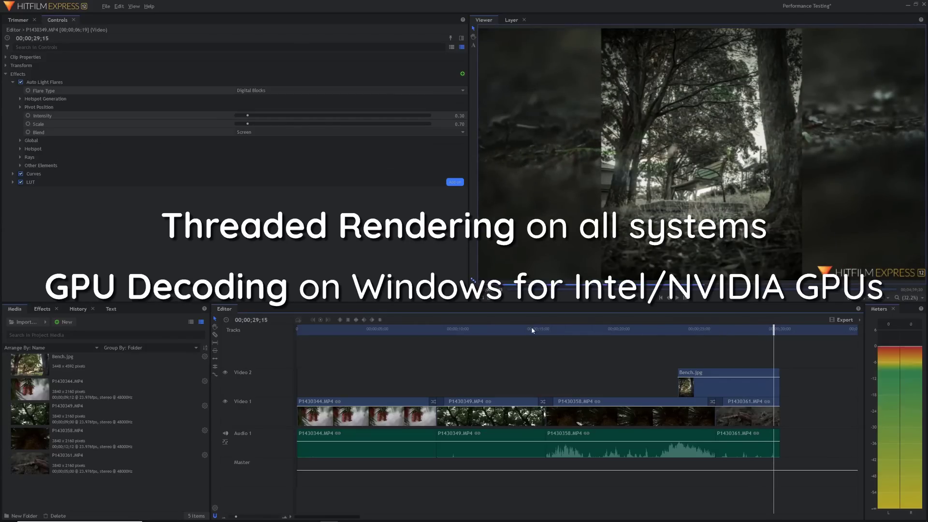
Scrub and play back the edit to preview the shots, ending on the bench shot
{"action": "left_click_drag", "start_coordinate": [532, 326], "coordinate": [477, 333]}
{"action": "key", "text": "space"}
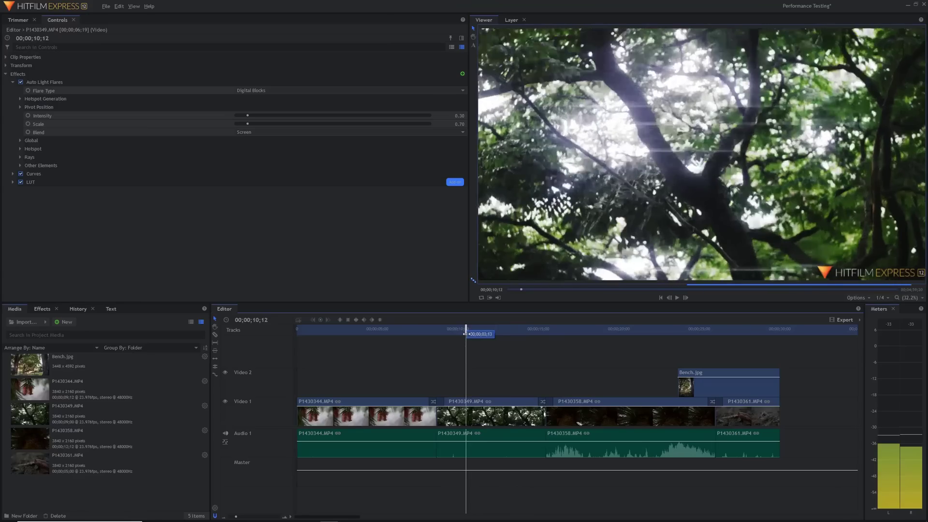
{"action": "left_click_drag", "start_coordinate": [464, 329], "coordinate": [509, 329]}
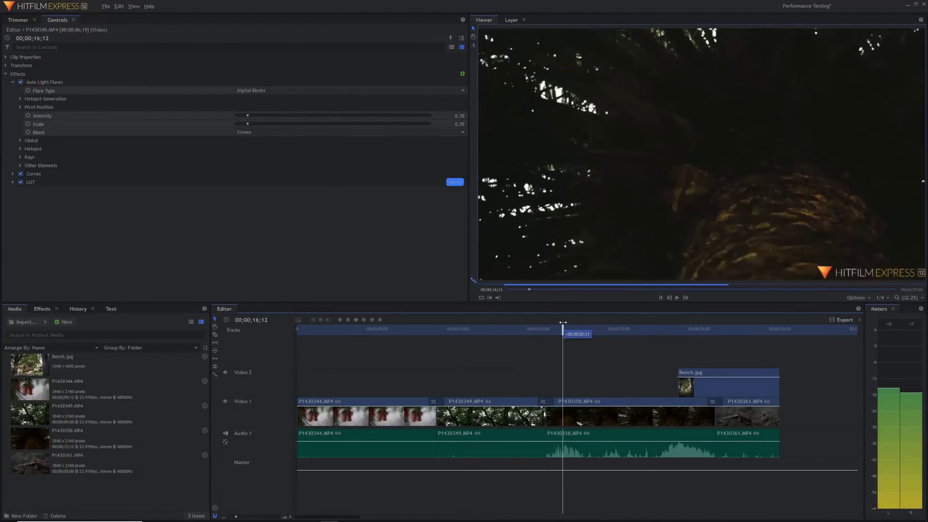
{"action": "left_click_drag", "start_coordinate": [639, 315], "coordinate": [507, 322]}
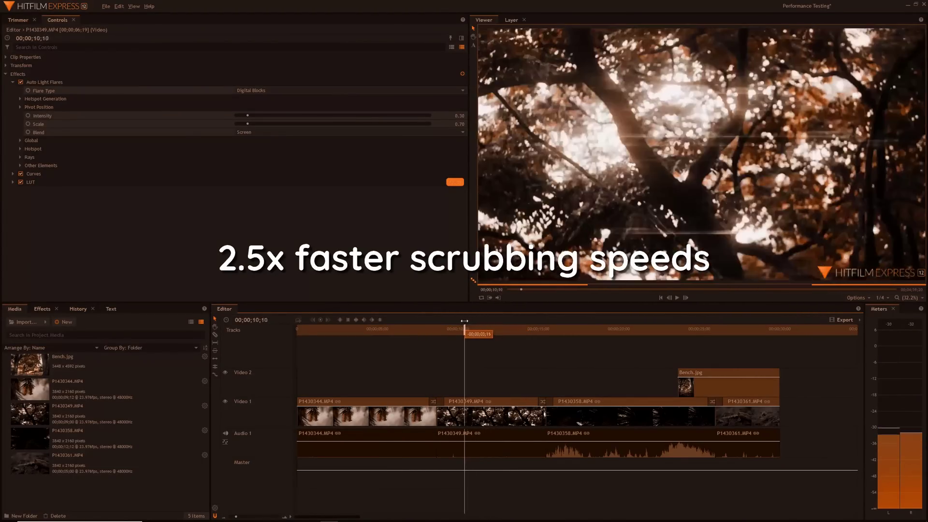
{"action": "left_click_drag", "start_coordinate": [457, 324], "coordinate": [430, 328]}
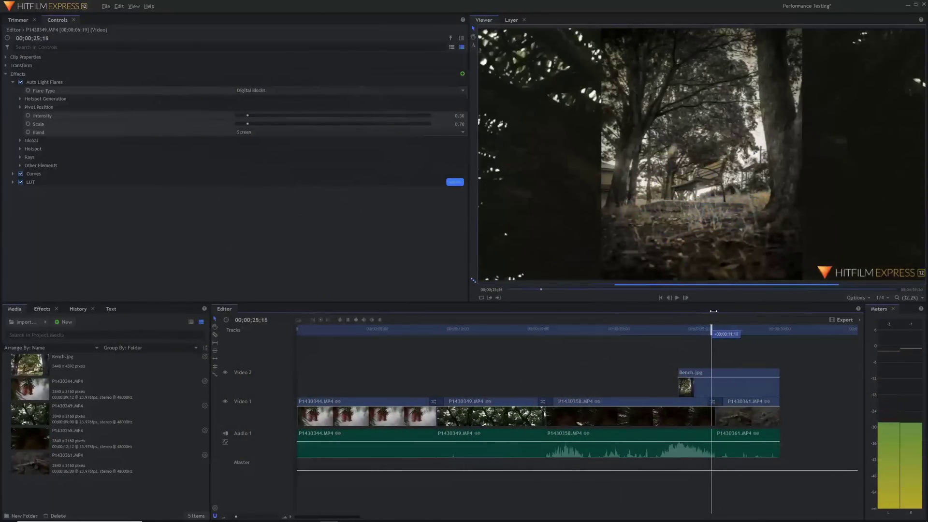
{"action": "left_click_drag", "start_coordinate": [713, 311], "coordinate": [734, 317]}
Inspect the applied effects on clips P1430361 and P1430358 in Controls
{"action": "left_click", "coordinate": [735, 415]}
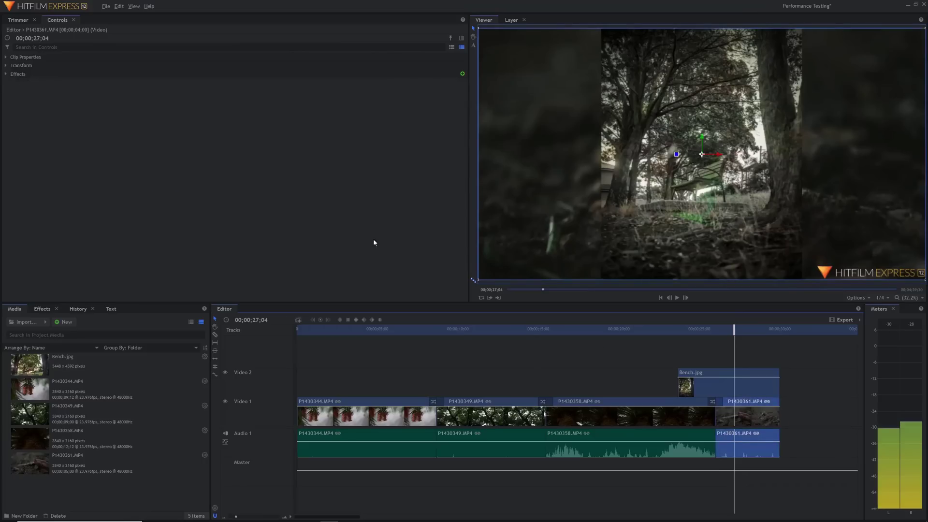
{"action": "left_click", "coordinate": [6, 74]}
{"action": "left_click", "coordinate": [603, 320]}
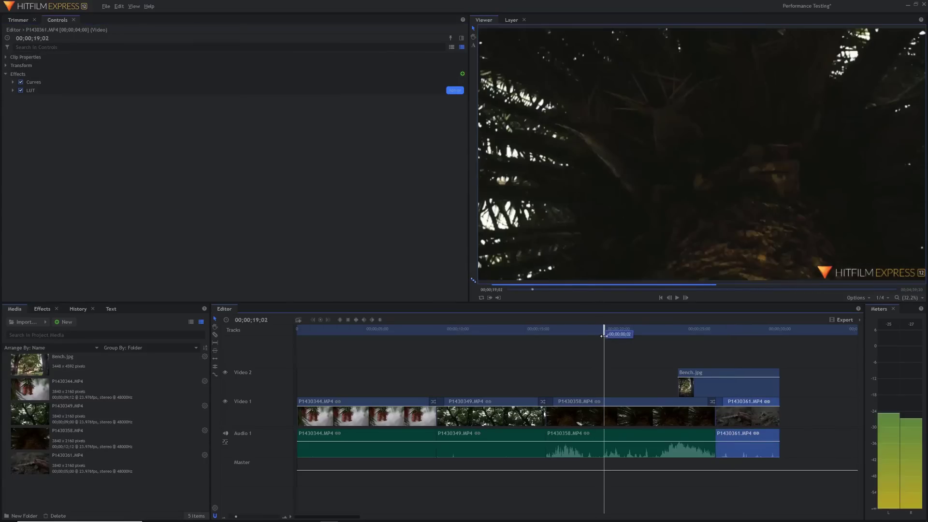
{"action": "left_click", "coordinate": [596, 406]}
{"action": "left_click", "coordinate": [6, 74]}
Select clip P1430349 and switch the SHINY FILMS title font to OCR A Extended
{"action": "mouse_move", "coordinate": [565, 327]}
{"action": "left_mouse_down"}
{"action": "mouse_move", "coordinate": [625, 328]}
{"action": "mouse_move", "coordinate": [571, 327]}
{"action": "left_mouse_up"}
{"action": "left_click", "coordinate": [486, 403]}
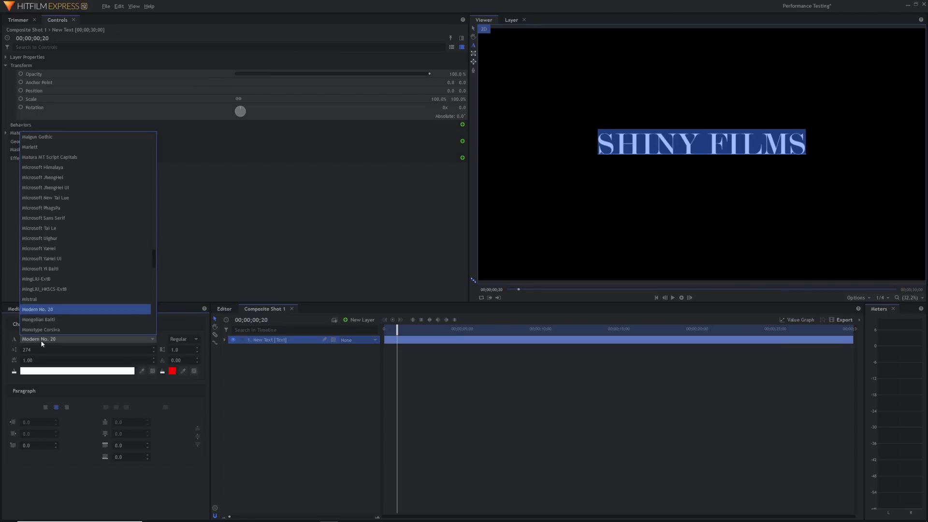
{"action": "scroll", "coordinate": [58, 309], "scroll_direction": "down", "scroll_amount": 4}
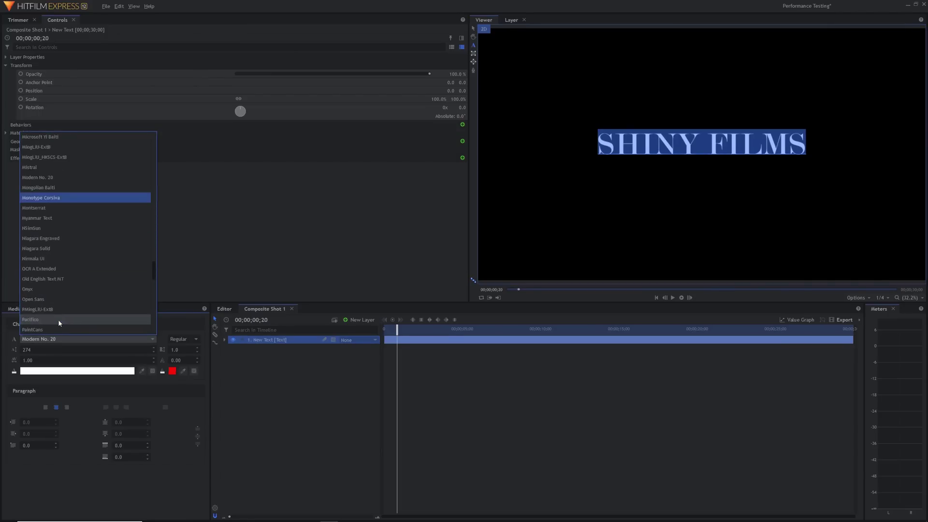
{"action": "left_click", "coordinate": [59, 269]}
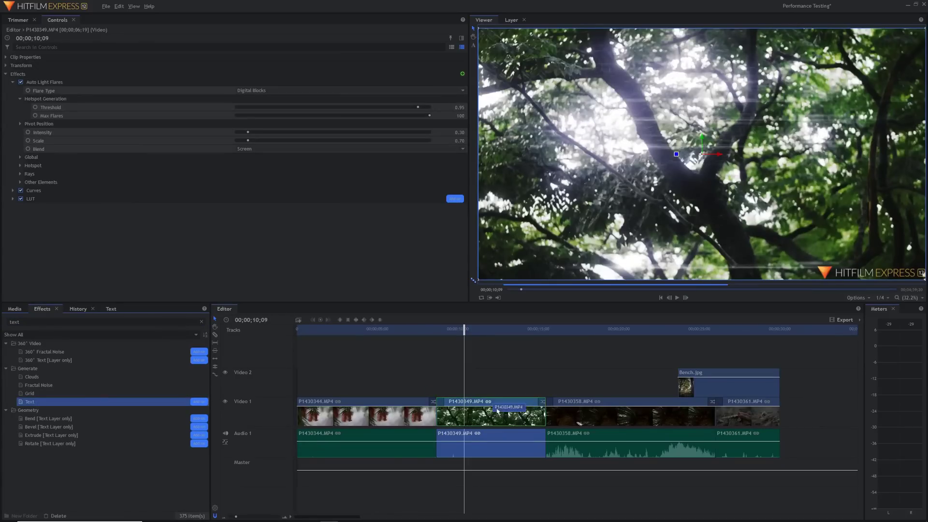
Add a SHINY FILMS Text effect to the tree clip at 260 px in Josefin Sans SemiBold
{"action": "left_click_drag", "start_coordinate": [30, 401], "coordinate": [53, 208]}
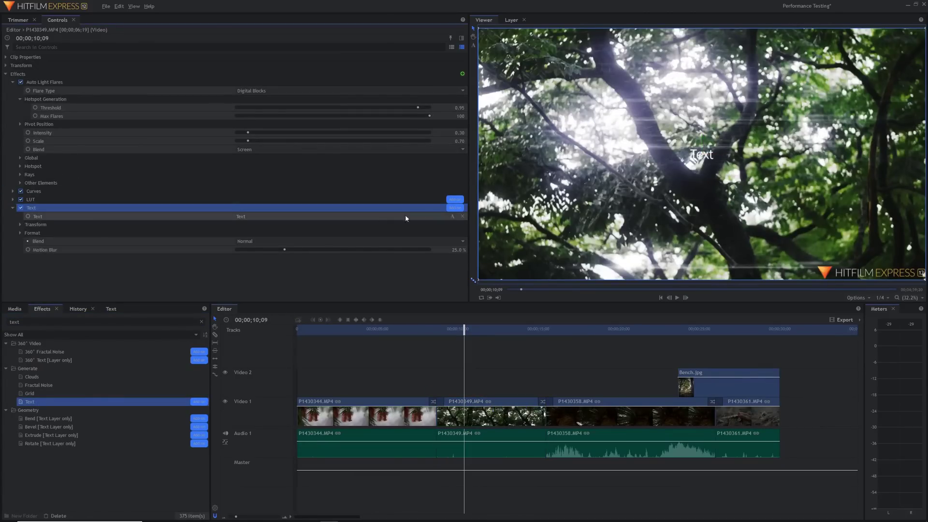
{"action": "left_click", "coordinate": [452, 217]}
{"action": "left_click", "coordinate": [499, 290]}
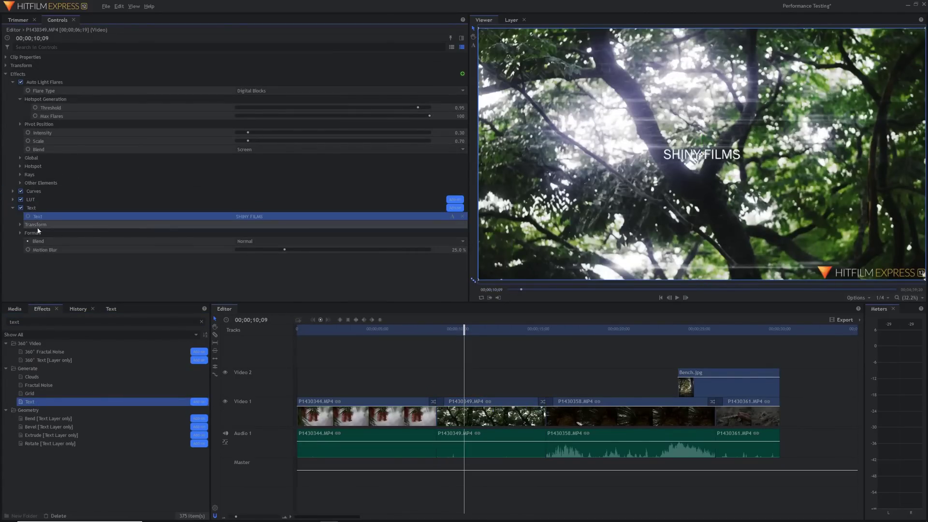
{"action": "left_click_drag", "start_coordinate": [290, 255], "coordinate": [330, 256]}
{"action": "left_click", "coordinate": [435, 214]}
{"action": "left_click", "coordinate": [435, 310]}
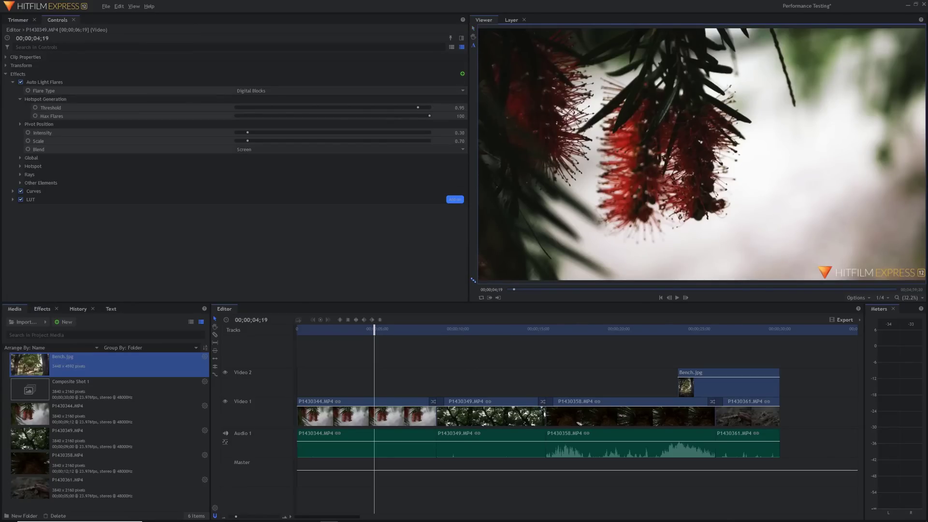
Draw a SHINY FILMS text box over the red-flower shot, widened to fit on one line
{"action": "left_click_drag", "start_coordinate": [792, 190], "coordinate": [798, 192]}
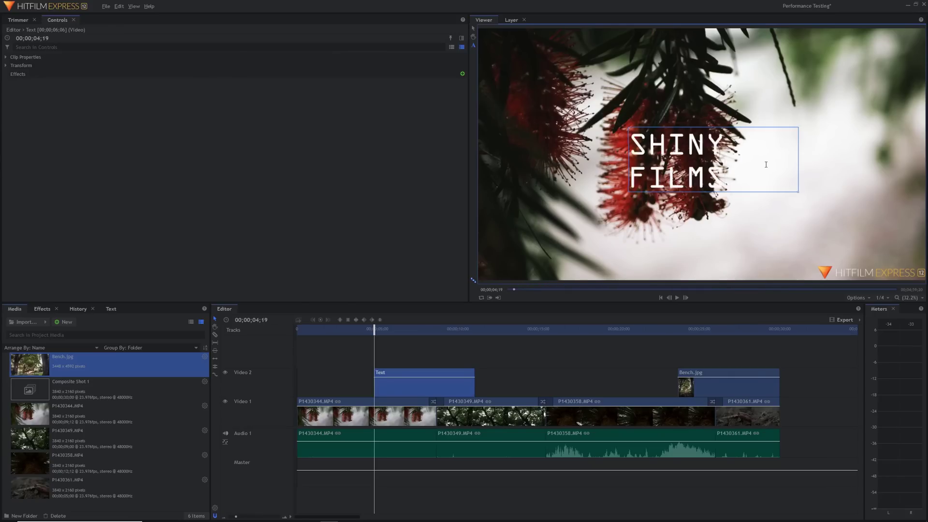
{"action": "key", "text": "ctrl+a"}
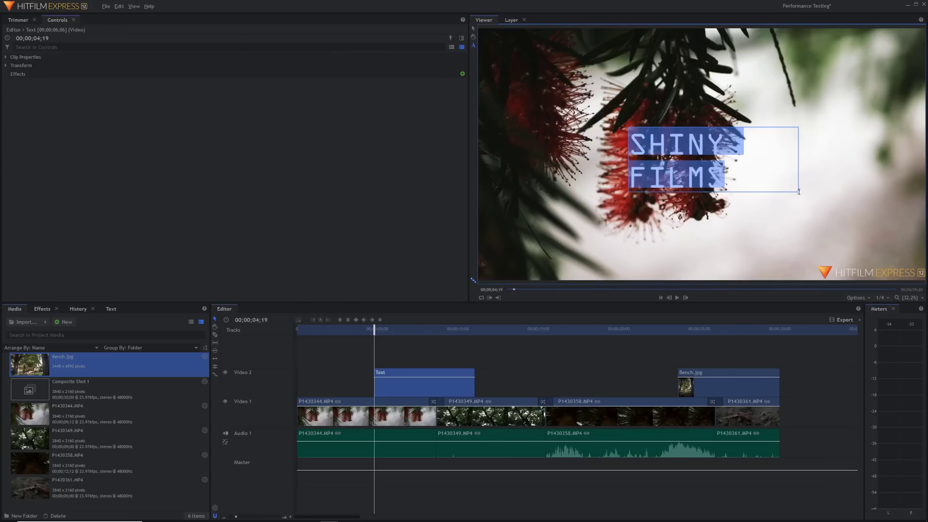
{"action": "left_click_drag", "start_coordinate": [799, 192], "coordinate": [856, 178]}
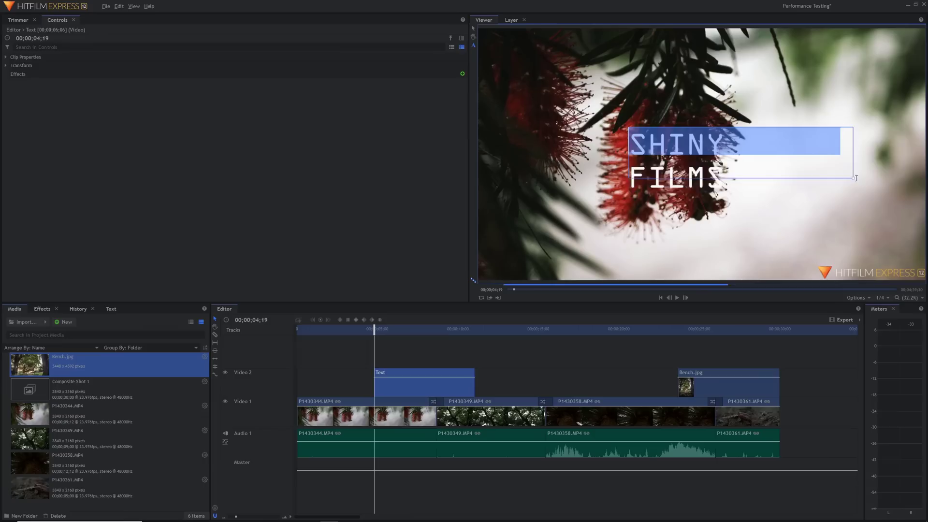
{"action": "left_click", "coordinate": [111, 309]}
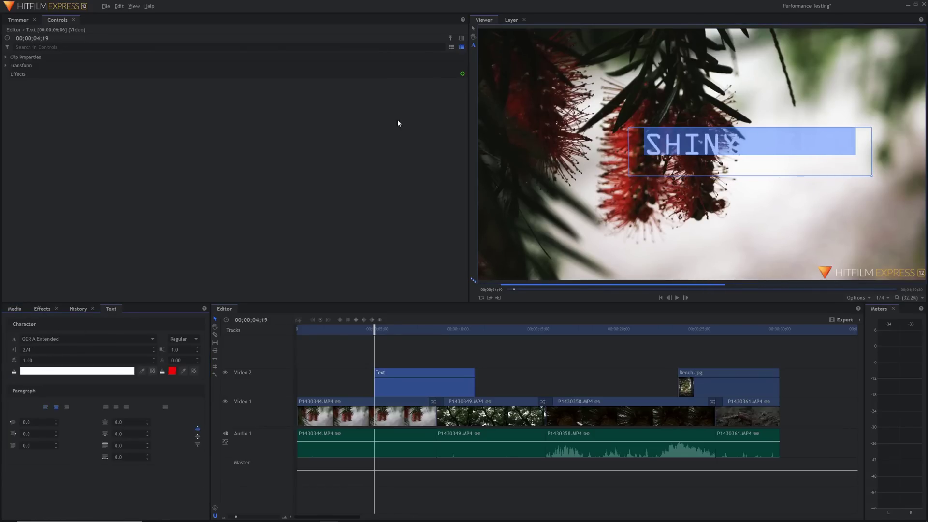
{"action": "left_click", "coordinate": [473, 28]}
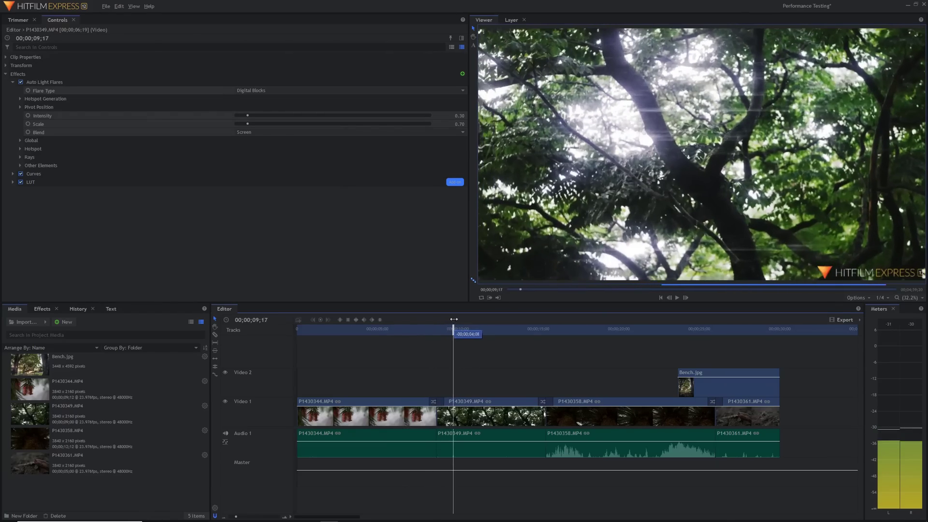
Scrub into the tree shot and bring up New Project Settings showing 4K UHD @ 23.976 fps
{"action": "left_click_drag", "start_coordinate": [454, 314], "coordinate": [530, 300]}
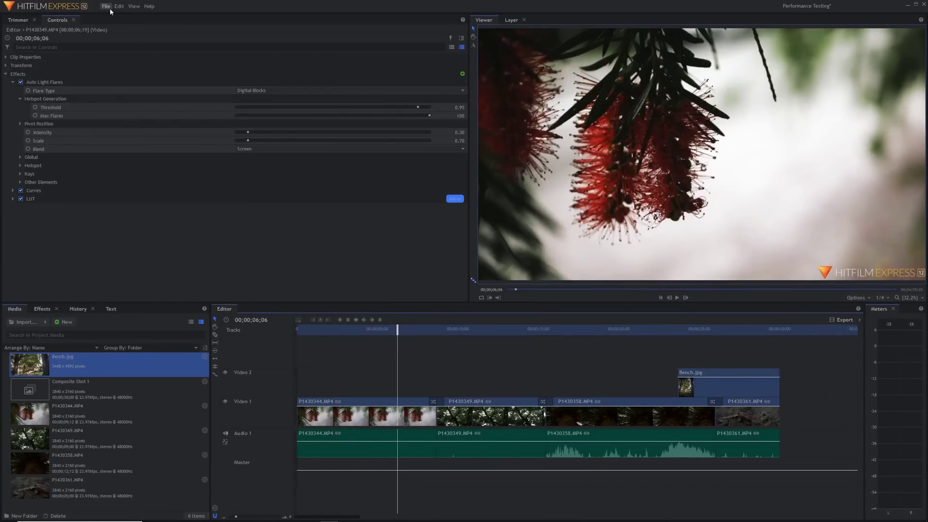
{"action": "left_click", "coordinate": [106, 6]}
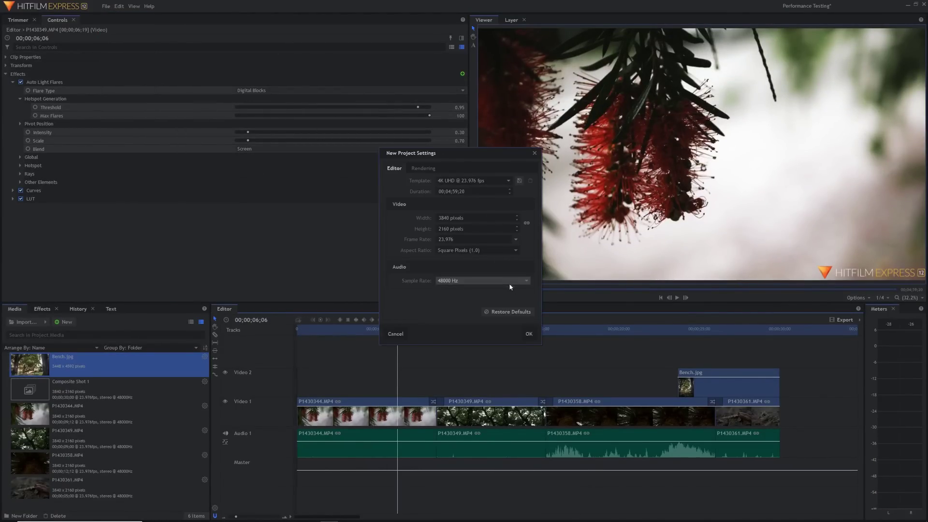
Cancel the new project settings, view the Export workspace, then return to Edit
{"action": "key", "text": "Escape"}
{"action": "left_click", "coordinate": [144, 37]}
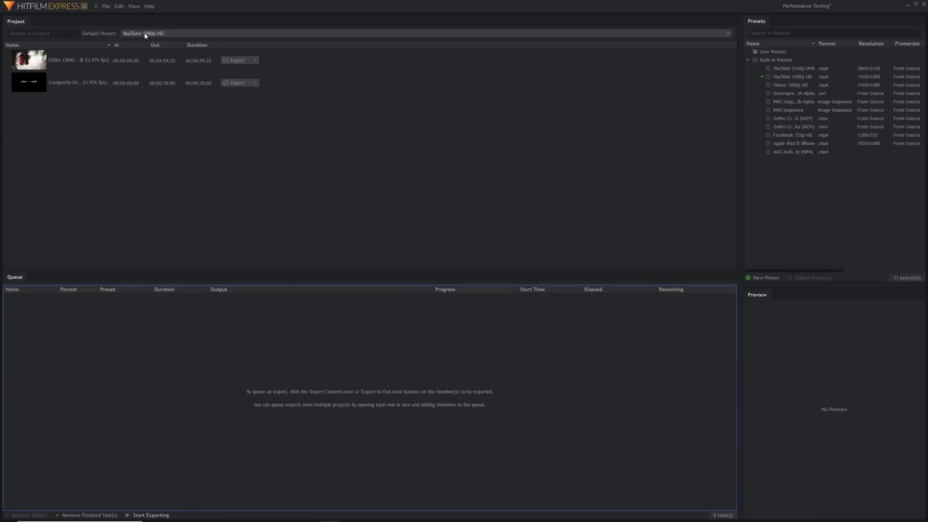
{"action": "left_click", "coordinate": [97, 7]}
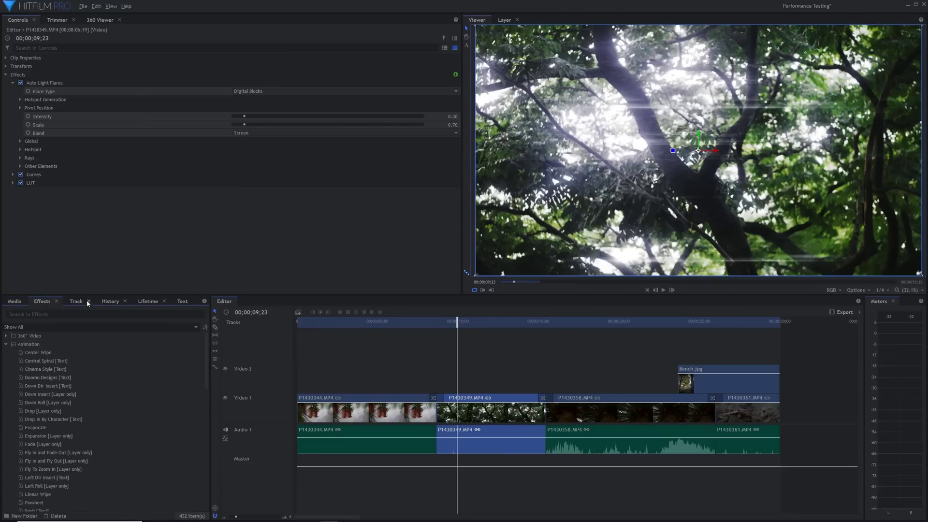
Drag the panel divider to the top so the Effects list and timeline fill the screen
{"action": "left_click_drag", "start_coordinate": [91, 293], "coordinate": [88, 181]}
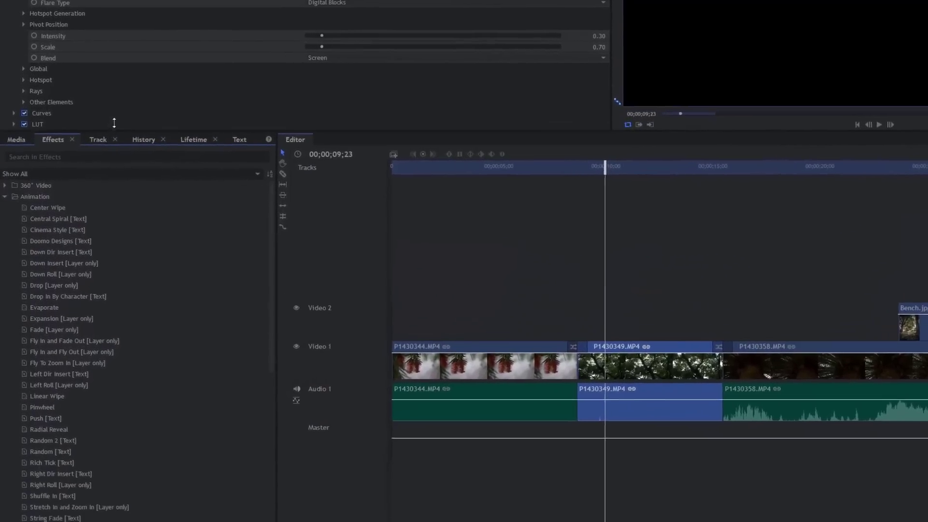
{"action": "left_click_drag", "start_coordinate": [115, 119], "coordinate": [114, 12]}
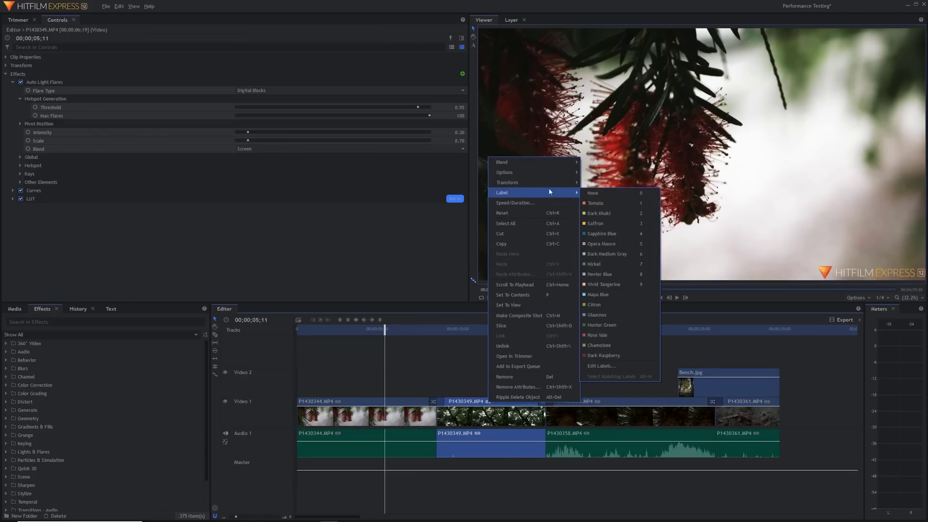
{"action": "left_click", "coordinate": [604, 201]}
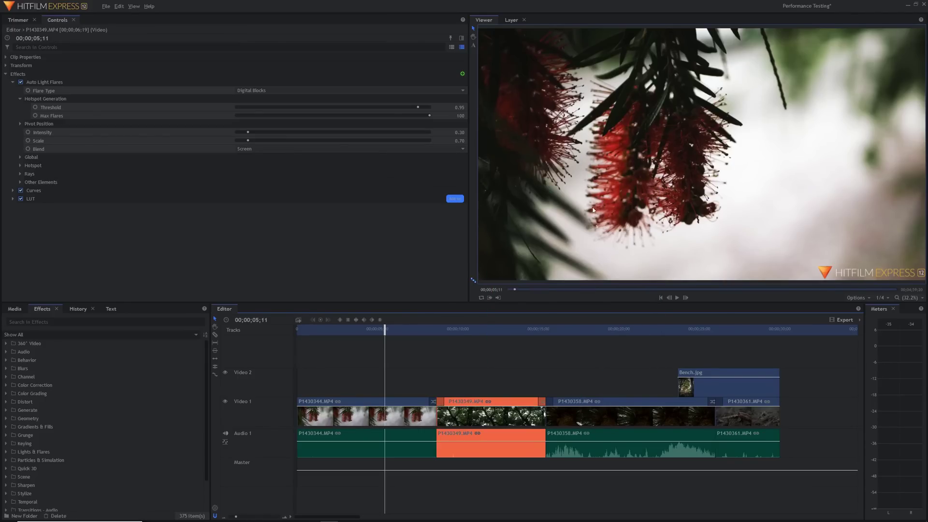
{"action": "left_click", "coordinate": [472, 331]}
{"action": "key", "text": "ctrl+z"}
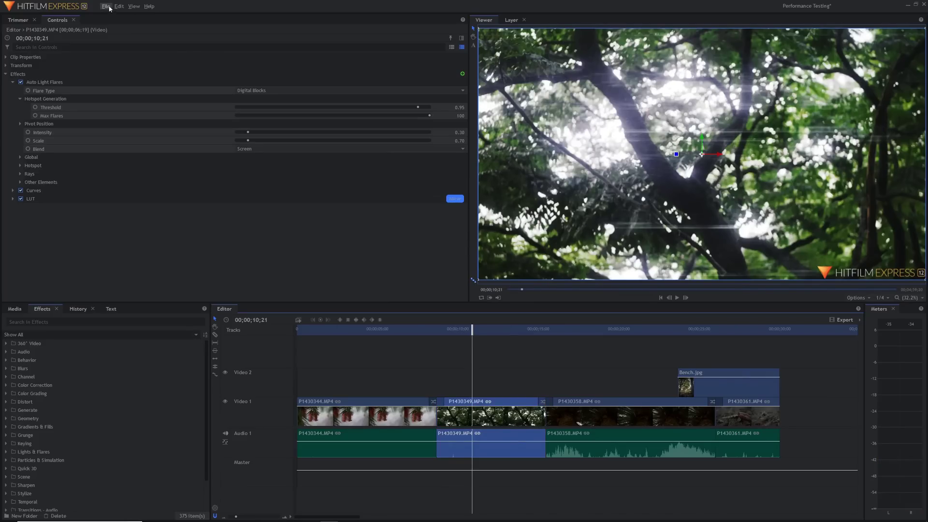
Set the Image default label to Dark Khaki under Options > Labels
{"action": "left_click", "coordinate": [110, 8]}
{"action": "left_click", "coordinate": [121, 80]}
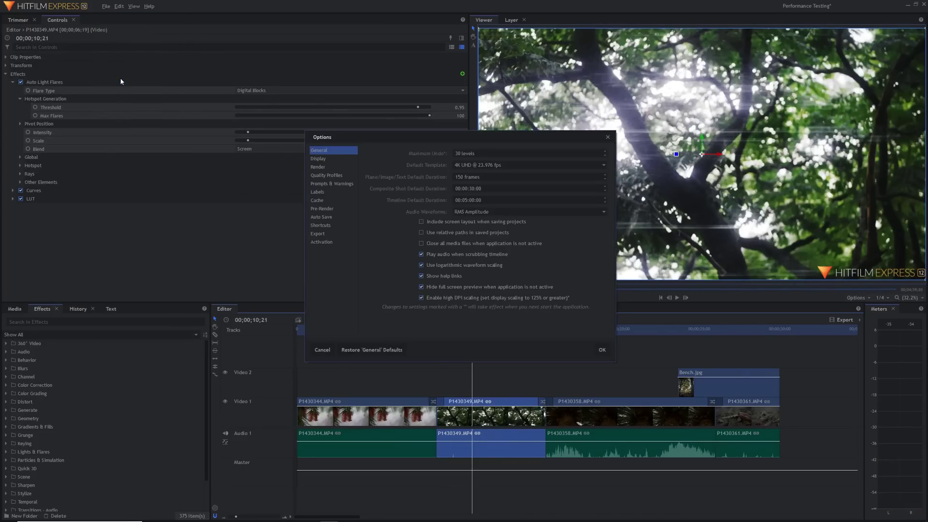
{"action": "left_click", "coordinate": [333, 194]}
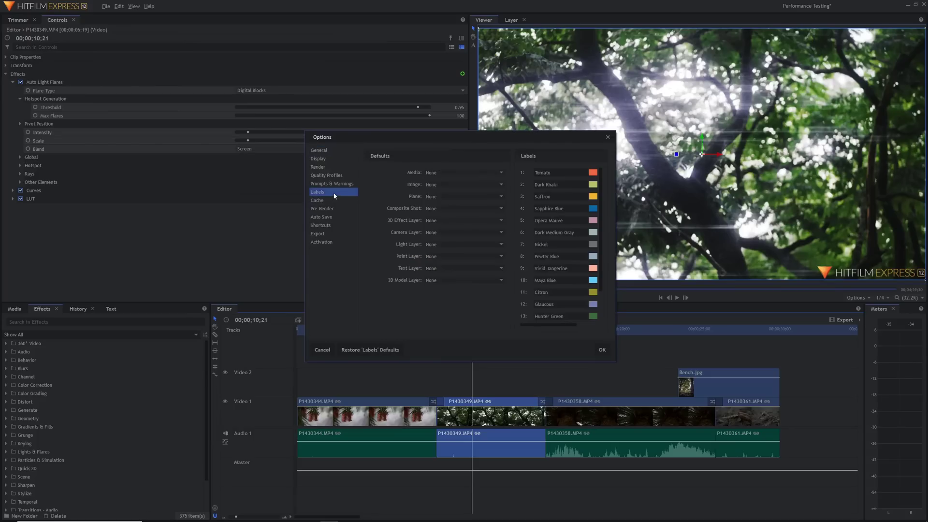
{"action": "left_click", "coordinate": [466, 186]}
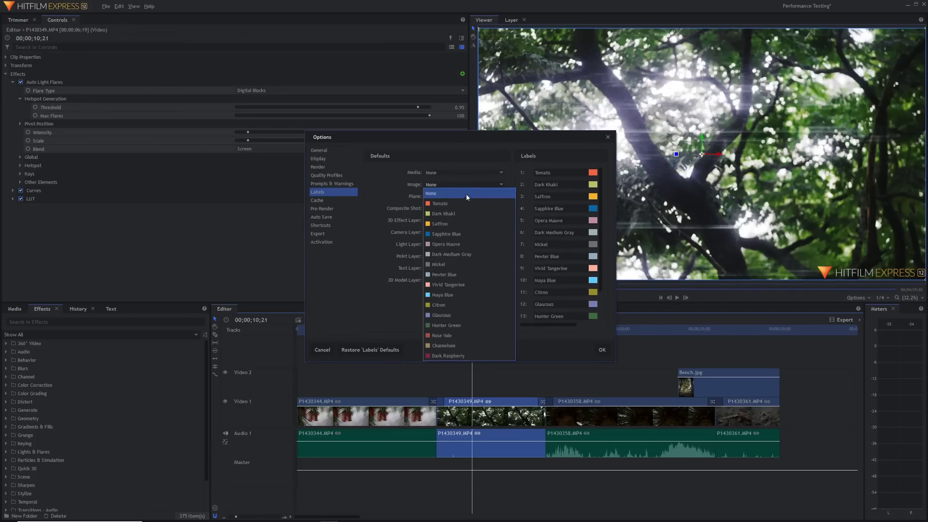
{"action": "left_click", "coordinate": [464, 210]}
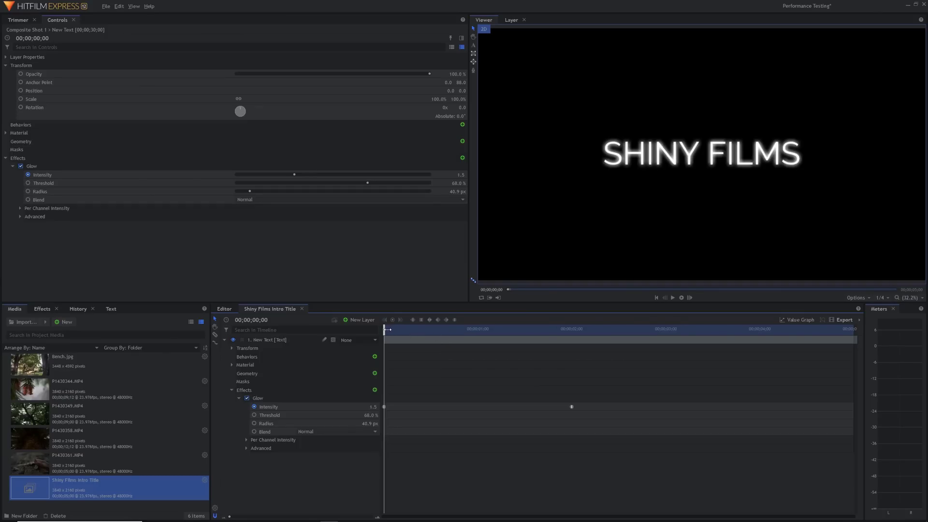
Publish Glow Intensity and raise the title's published Intensity to 4.8 on the edit timeline
{"action": "left_click_drag", "start_coordinate": [384, 330], "coordinate": [324, 363]}
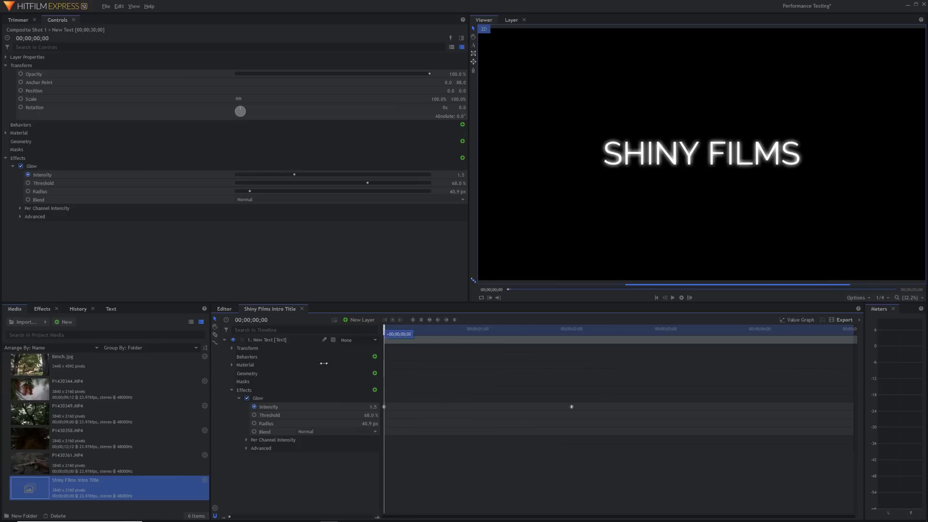
{"action": "right_click", "coordinate": [274, 408]}
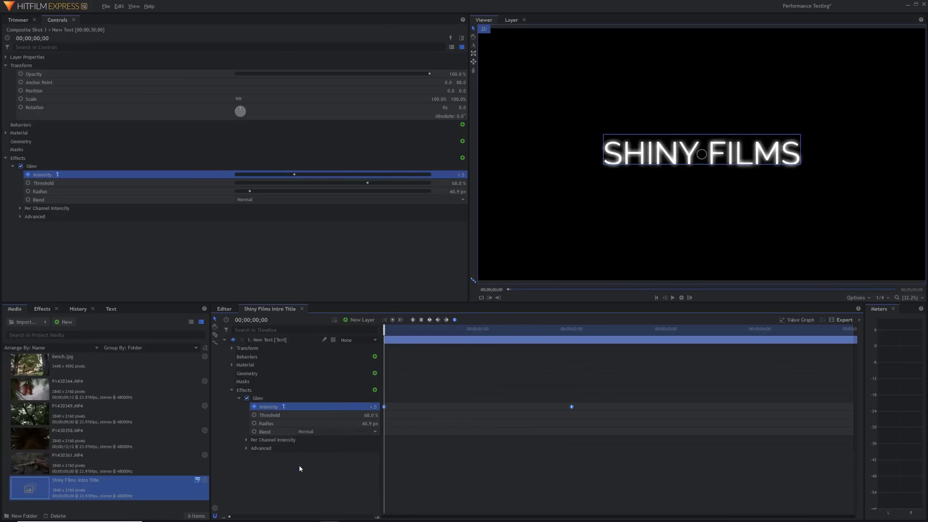
{"action": "left_click", "coordinate": [223, 309]}
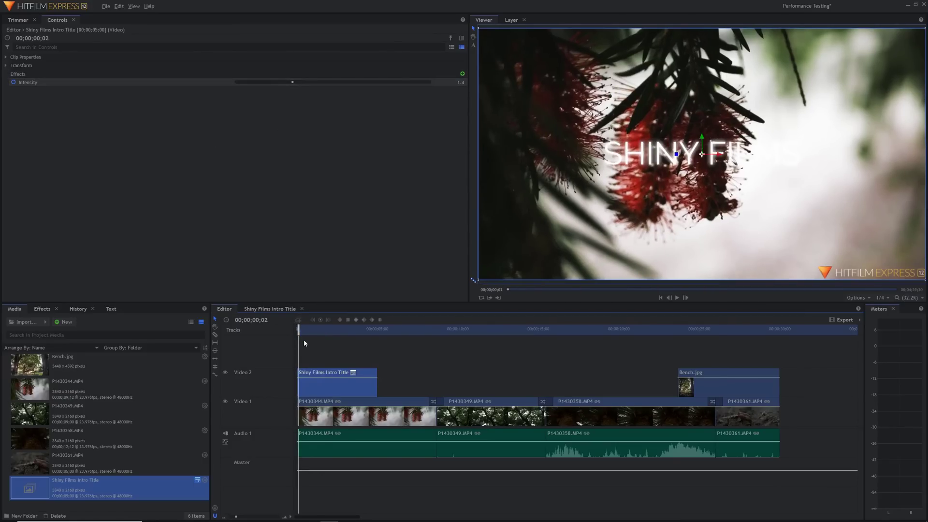
{"action": "left_click", "coordinate": [296, 330]}
{"action": "left_click_drag", "start_coordinate": [292, 83], "coordinate": [345, 101]}
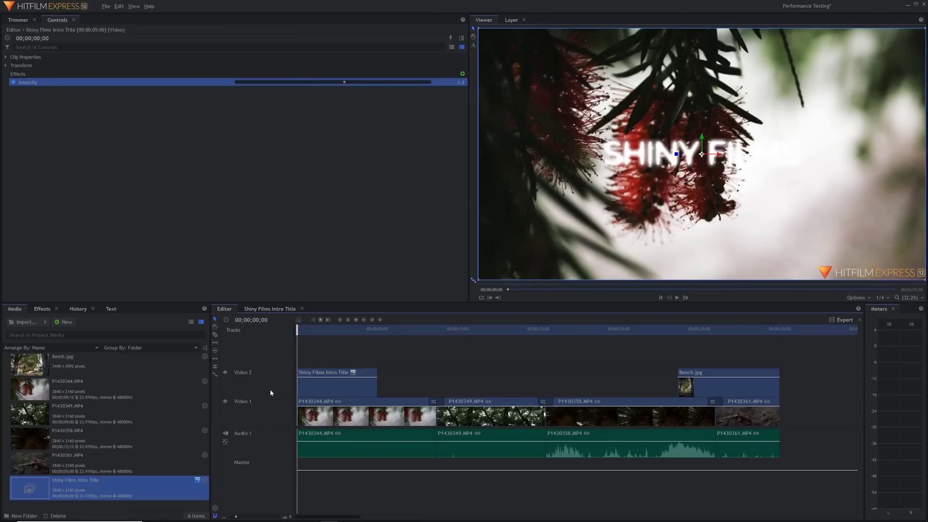
Save the Shiny Films Intro Title composite shot as a template
{"action": "right_click", "coordinate": [90, 489]}
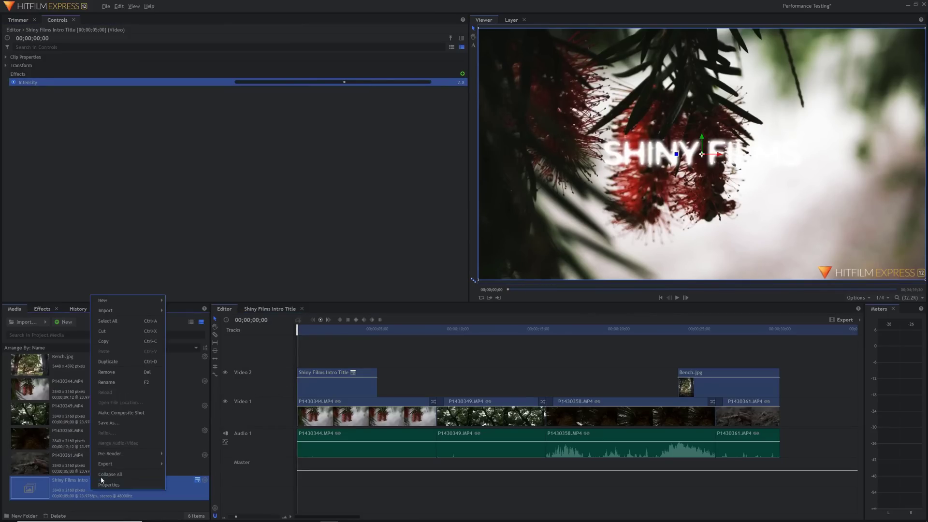
{"action": "left_click", "coordinate": [110, 423]}
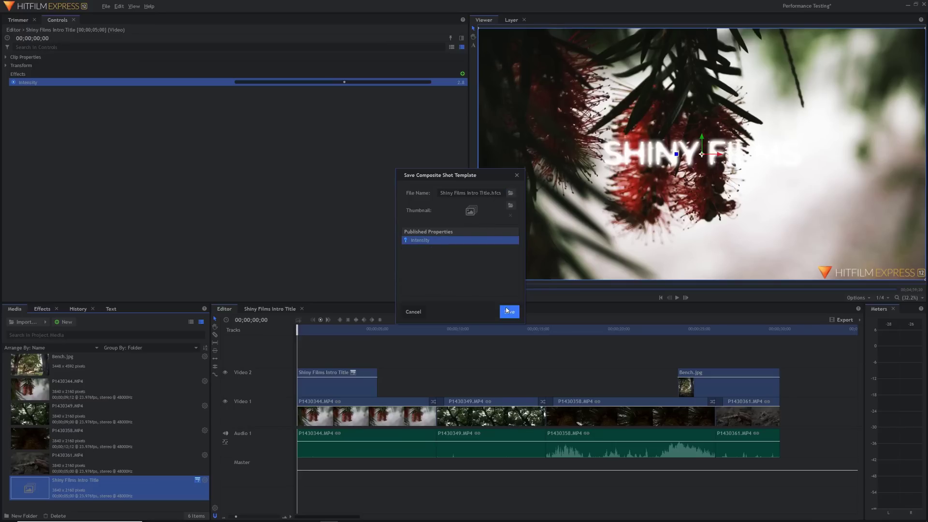
{"action": "left_click", "coordinate": [413, 311]}
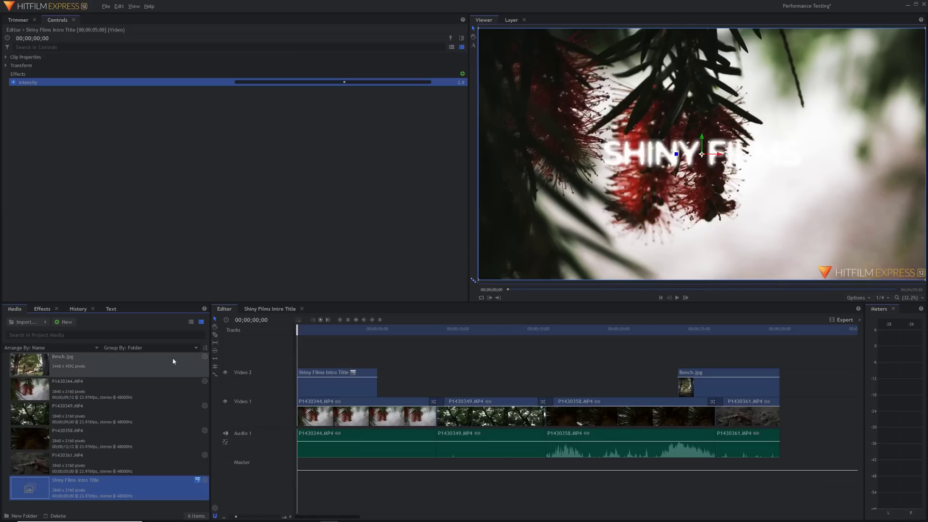
Browse for a composite shot to import, close the browser, and delete the intro title clip from Video 2
{"action": "left_click", "coordinate": [45, 321]}
{"action": "left_click", "coordinate": [73, 362]}
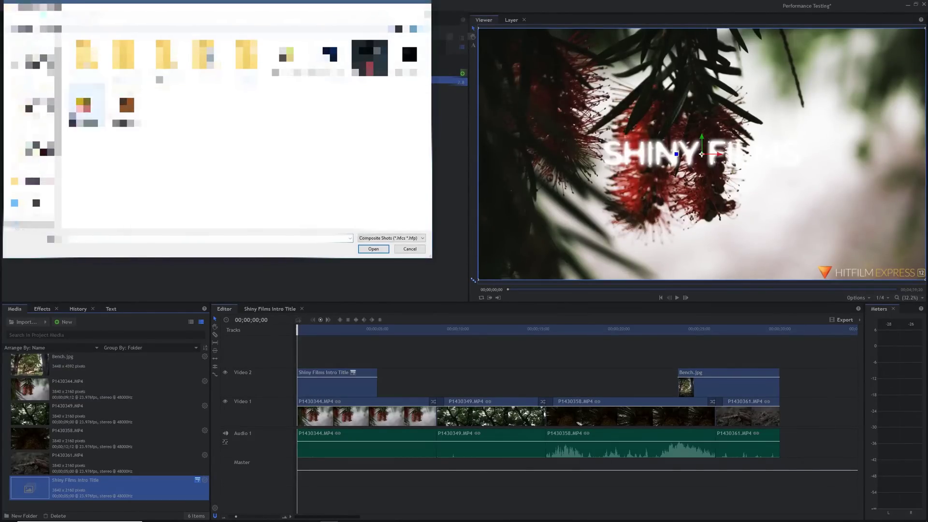
{"action": "left_click", "coordinate": [29, 104]}
{"action": "left_click", "coordinate": [124, 65]}
{"action": "key", "text": "Return"}
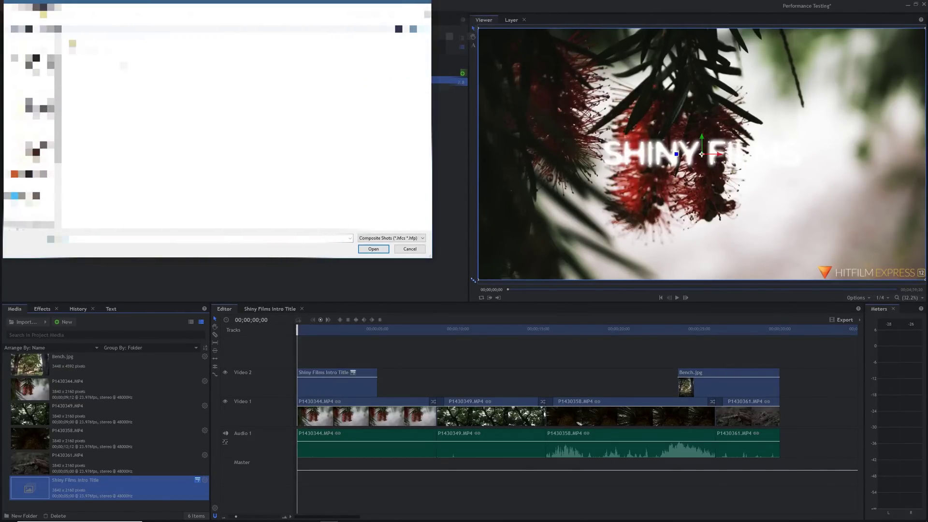
{"action": "left_click", "coordinate": [107, 48]}
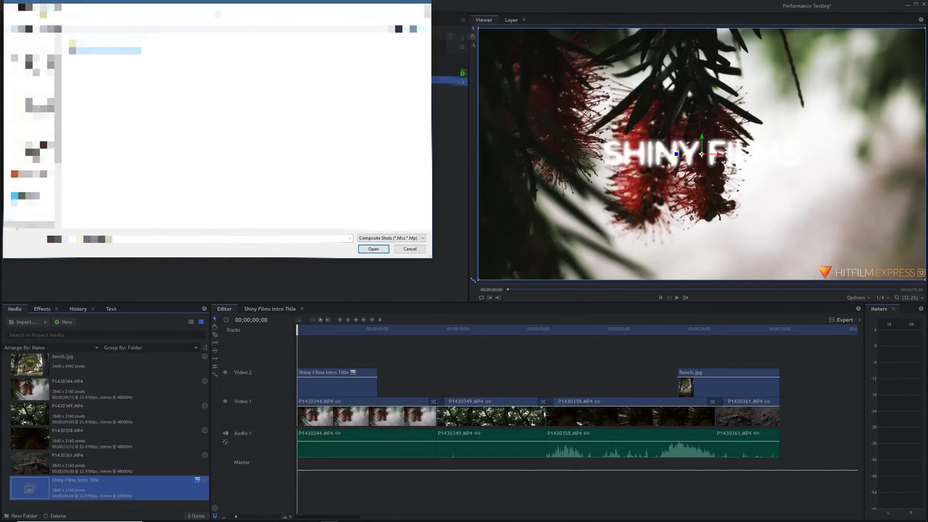
{"action": "left_click", "coordinate": [370, 249]}
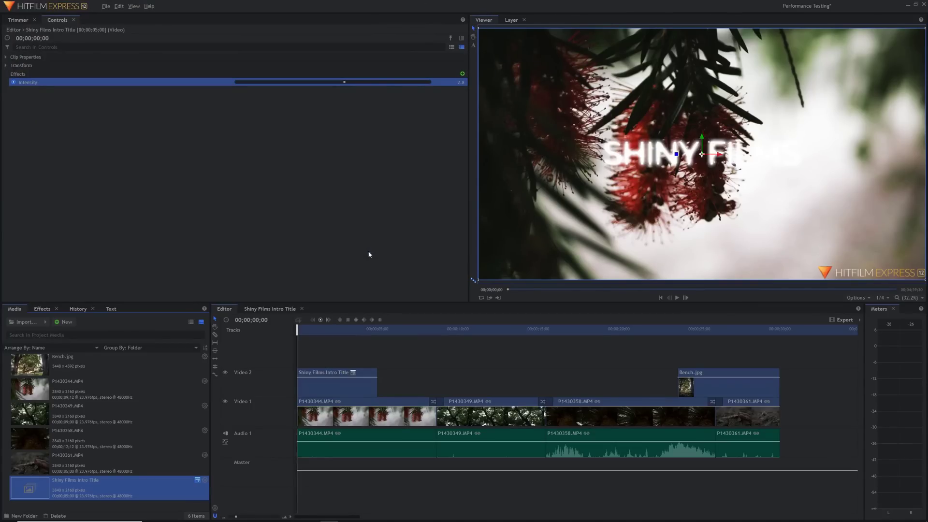
{"action": "key", "text": "Delete"}
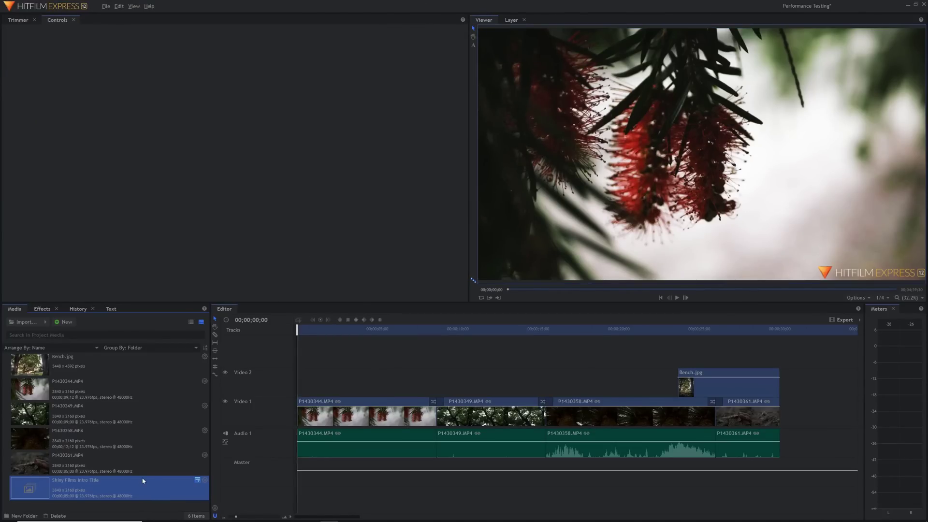
Remove the intro title media and import Shiny Films Intro Title and Clean Box Line templates as comps
{"action": "key", "text": "Delete"}
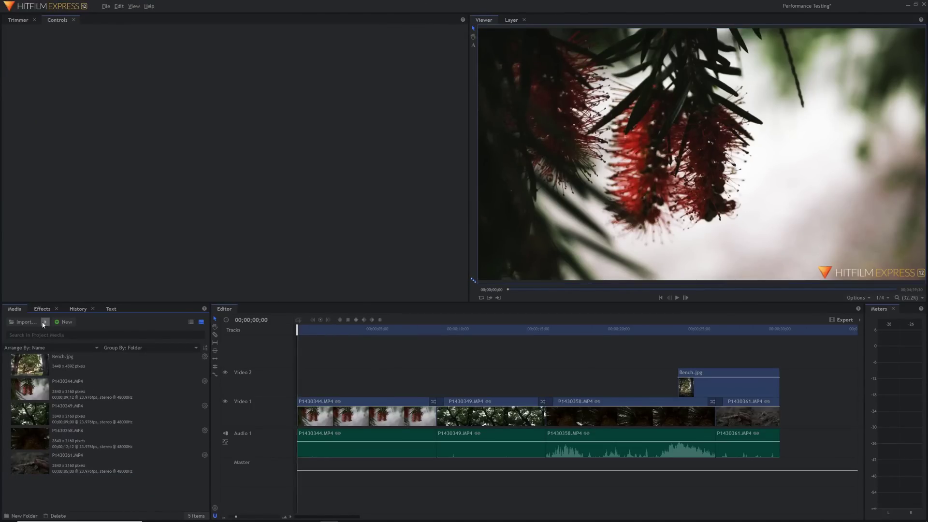
{"action": "left_click", "coordinate": [45, 322]}
{"action": "left_click", "coordinate": [73, 353]}
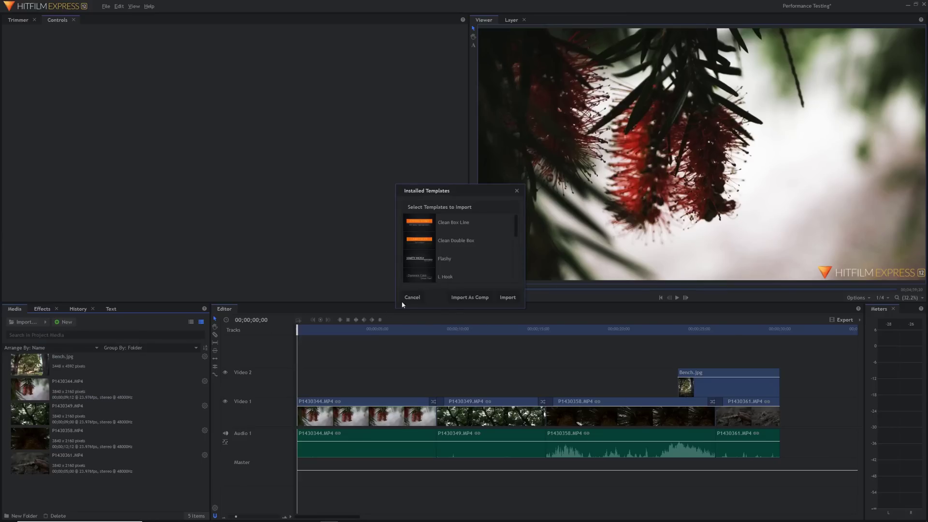
{"action": "scroll", "coordinate": [450, 260], "scroll_direction": "down", "scroll_amount": 3}
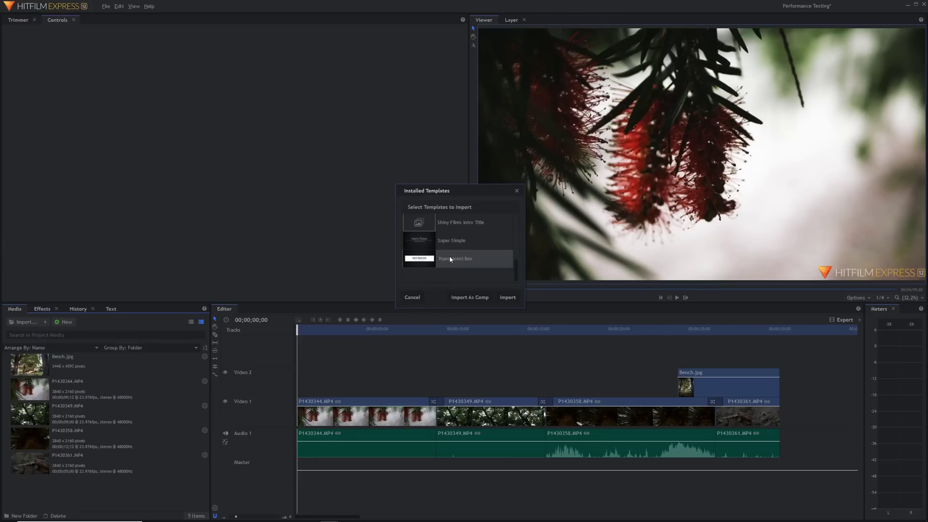
{"action": "left_click", "coordinate": [459, 226]}
{"action": "scroll", "coordinate": [459, 228], "scroll_direction": "up", "scroll_amount": 5}
{"action": "left_click", "coordinate": [456, 229]}
{"action": "left_click", "coordinate": [508, 297]}
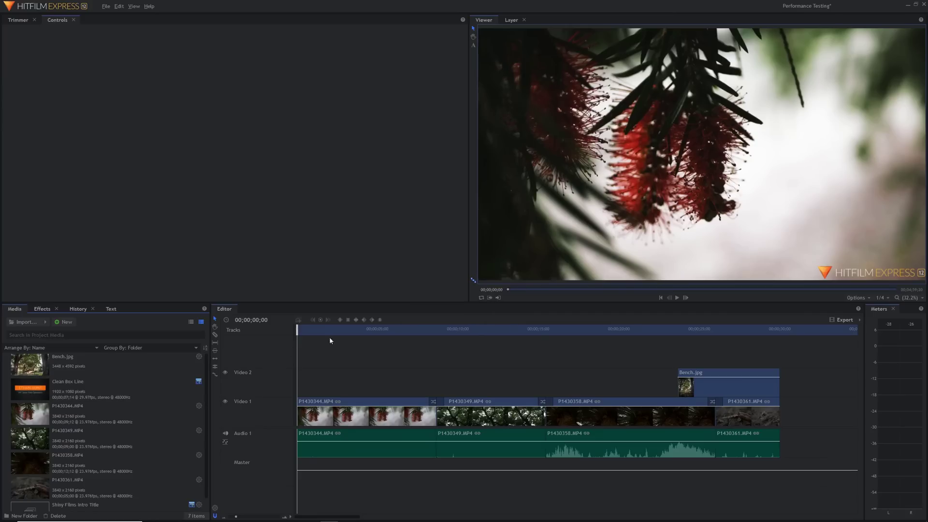
Place Shiny Films Intro Title at the start of Video 2 and Clean Box Line around 8 seconds
{"action": "scroll", "coordinate": [100, 429], "scroll_direction": "down", "scroll_amount": 1}
{"action": "left_click_drag", "start_coordinate": [79, 491], "coordinate": [315, 374]}
{"action": "key", "text": "space"}
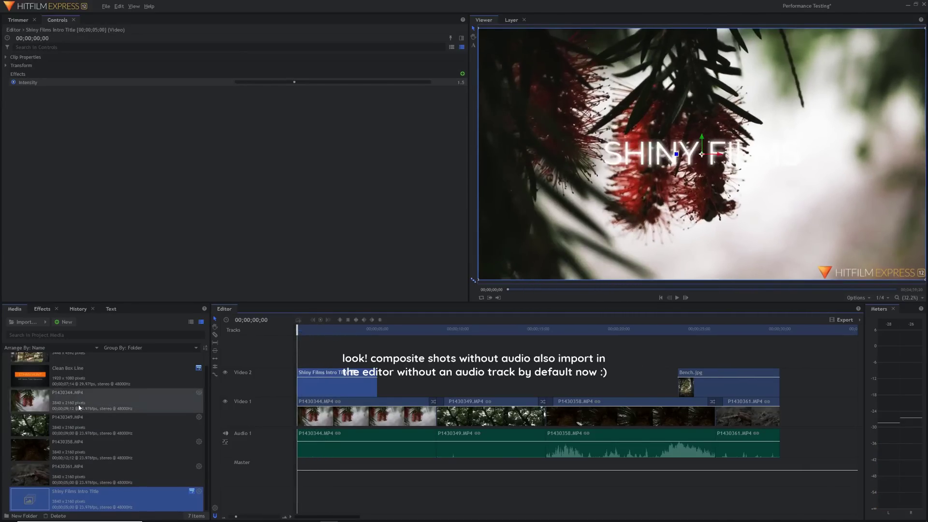
{"action": "scroll", "coordinate": [106, 425], "scroll_direction": "up", "scroll_amount": 1}
{"action": "left_click_drag", "start_coordinate": [68, 387], "coordinate": [438, 382]}
{"action": "left_click_drag", "start_coordinate": [438, 329], "coordinate": [308, 340]}
{"action": "left_click", "coordinate": [323, 390]}
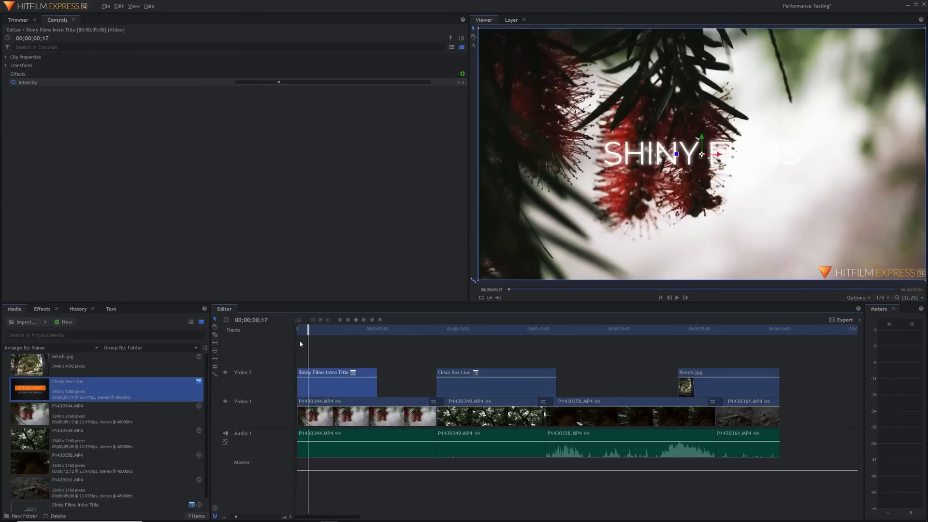
Raise the title's glow intensity to 2.0, preview it, and retype the text as 'SUB TO SHINY FILMS'
{"action": "key", "text": "Home"}
{"action": "left_click_drag", "start_coordinate": [317, 83], "coordinate": [372, 87]}
{"action": "key", "text": "space"}
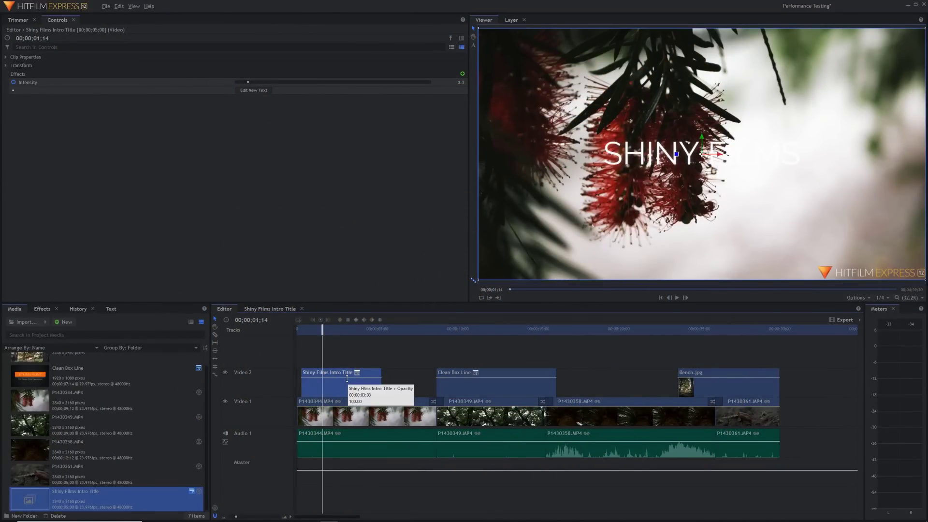
{"action": "key", "text": "space"}
{"action": "left_click", "coordinate": [252, 90]}
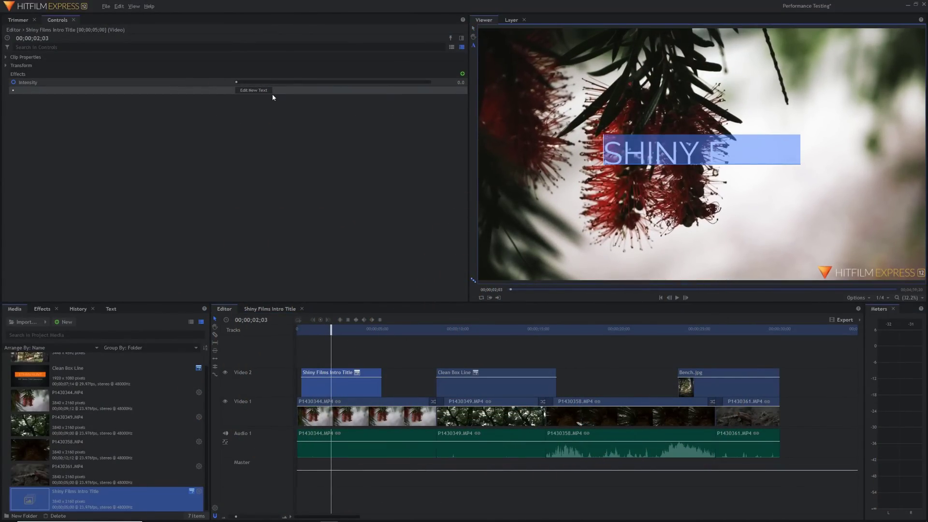
{"action": "type", "text": "SUB TO SHINY FILMS"}
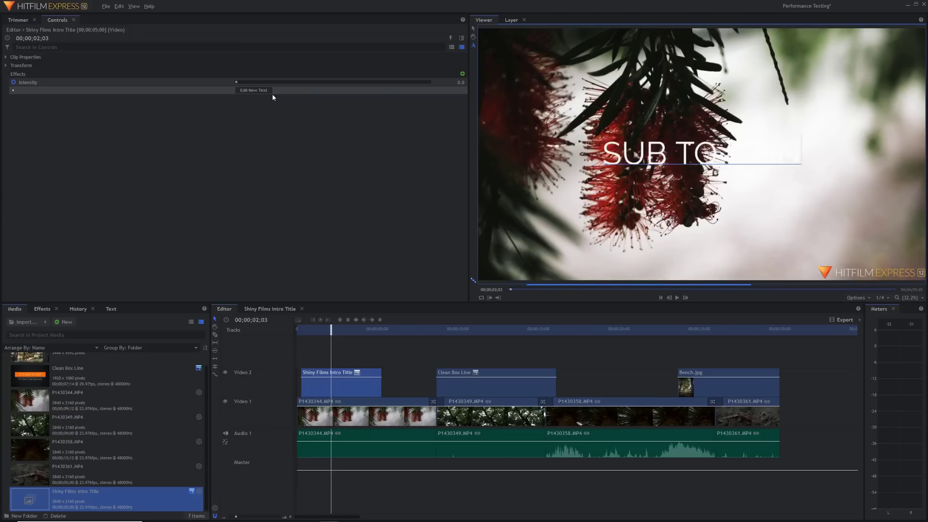